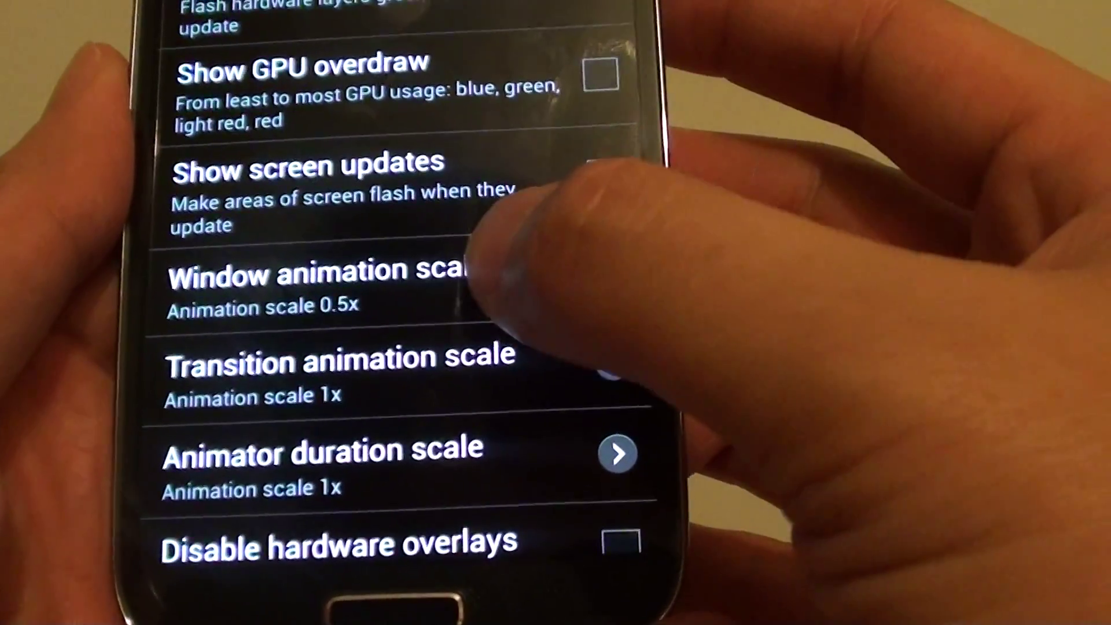
# Step: Set Window animation scale to 10x, then change it to 1.5x
pyautogui.click(486, 270)
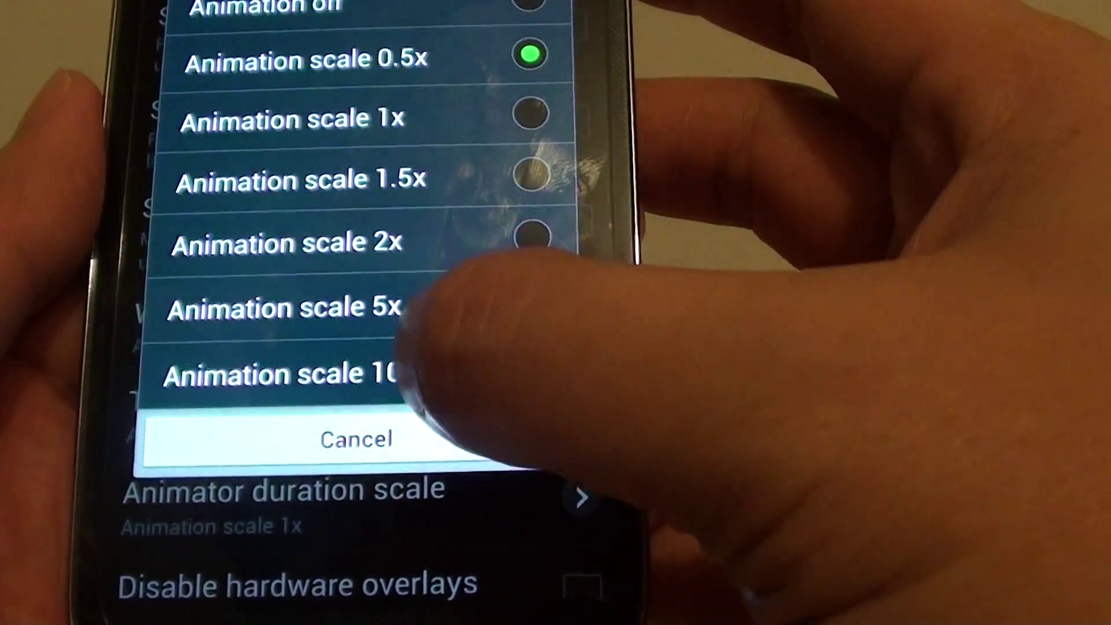
pyautogui.click(417, 373)
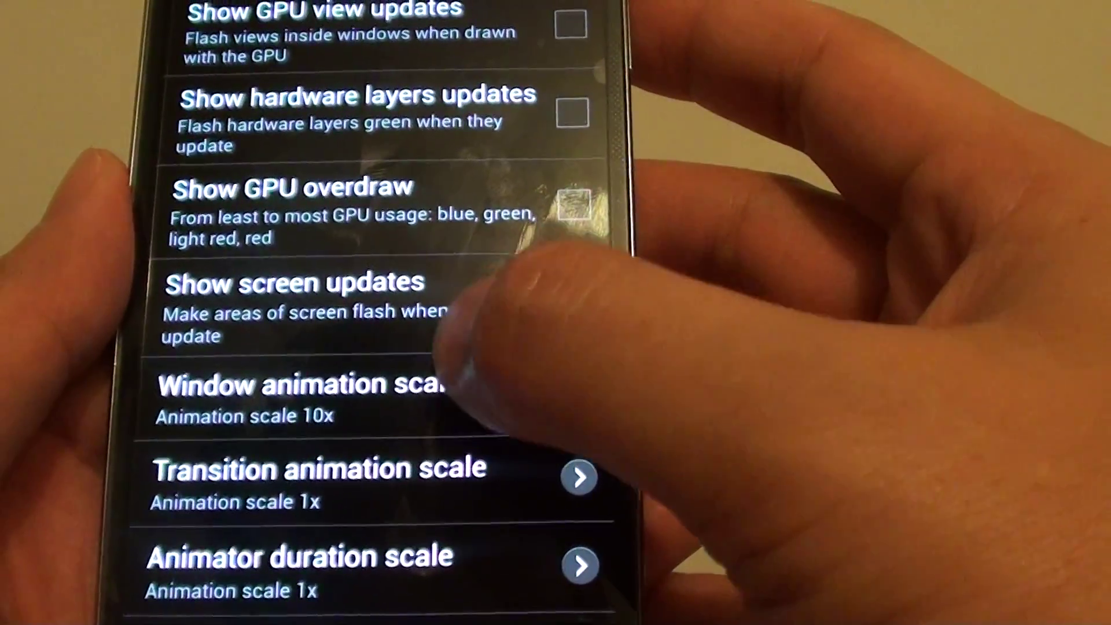
pyautogui.click(418, 391)
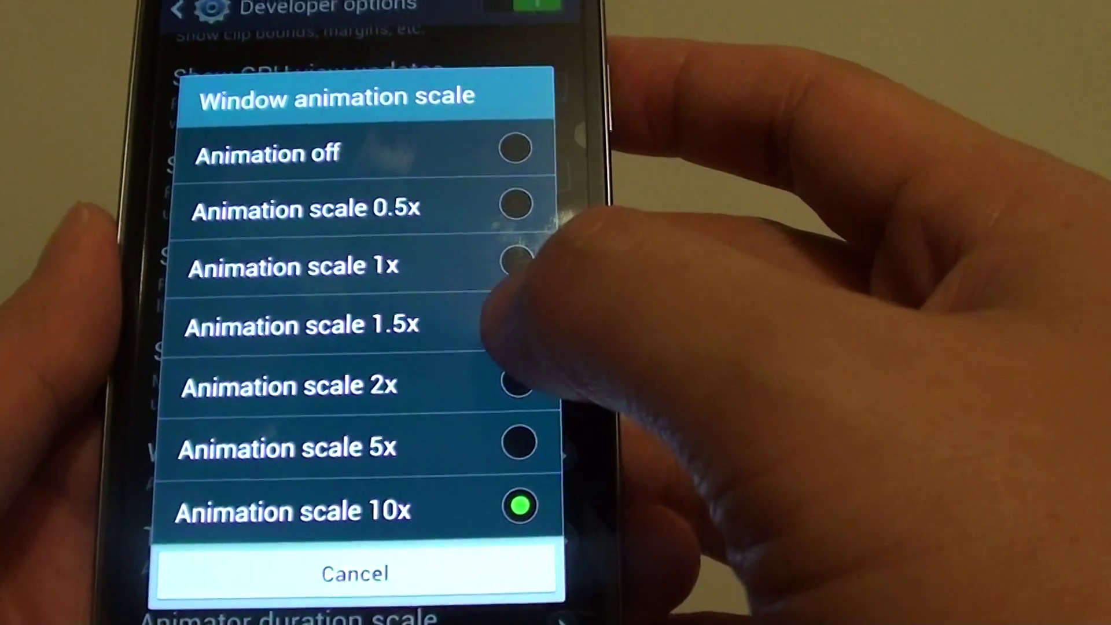
pyautogui.click(532, 325)
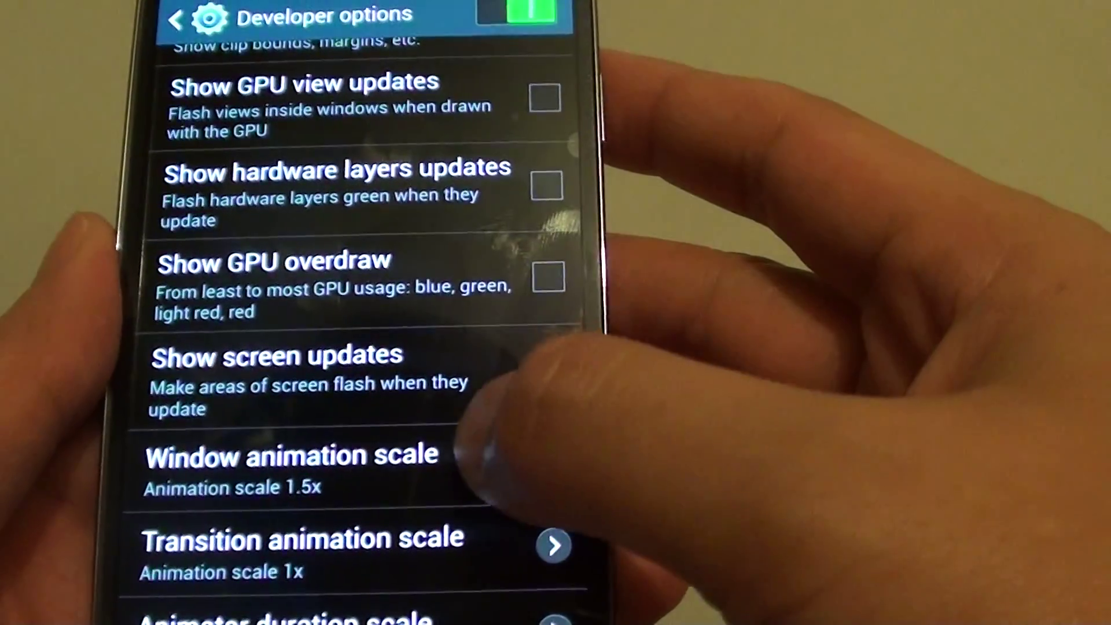
# Step: Set Window animation scale to 1x and confirm it by reopening and cancelling the choices
pyautogui.click(469, 460)
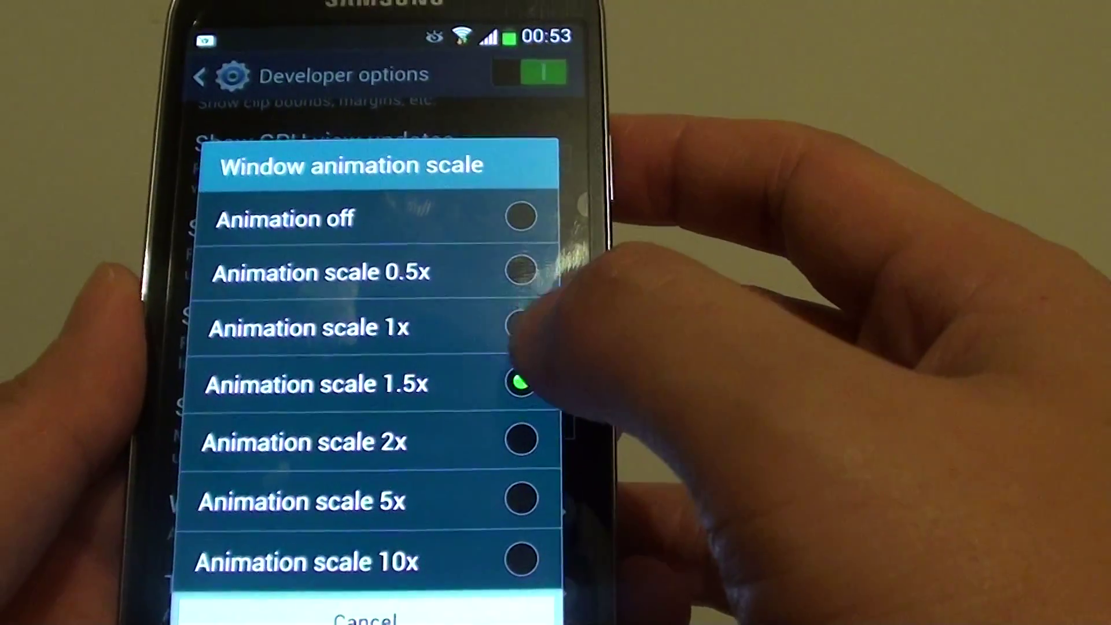
pyautogui.click(513, 317)
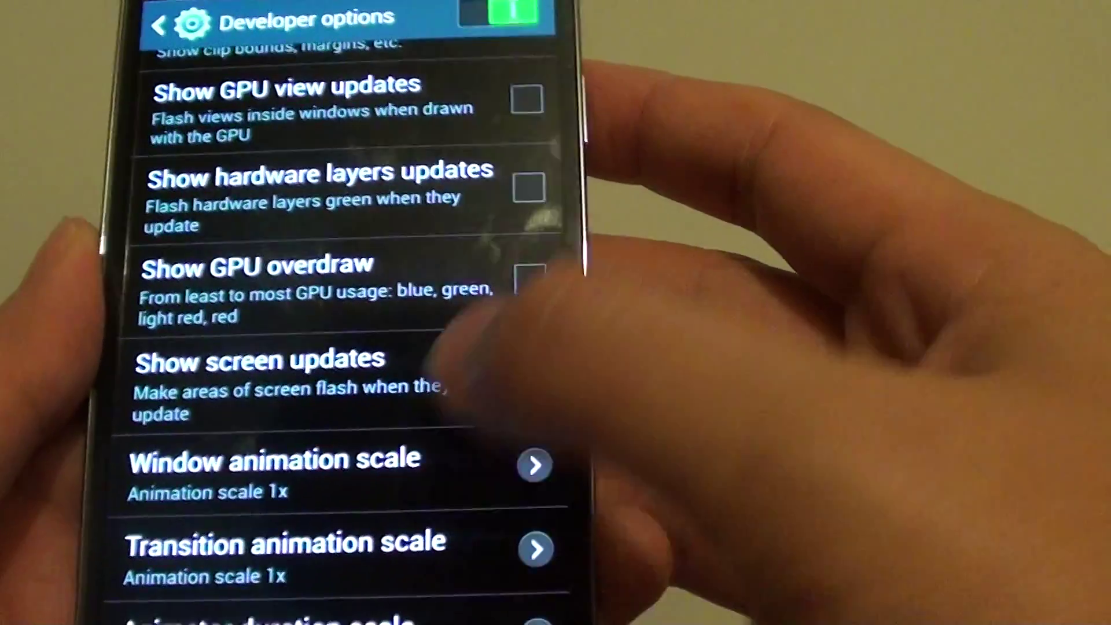
pyautogui.click(521, 470)
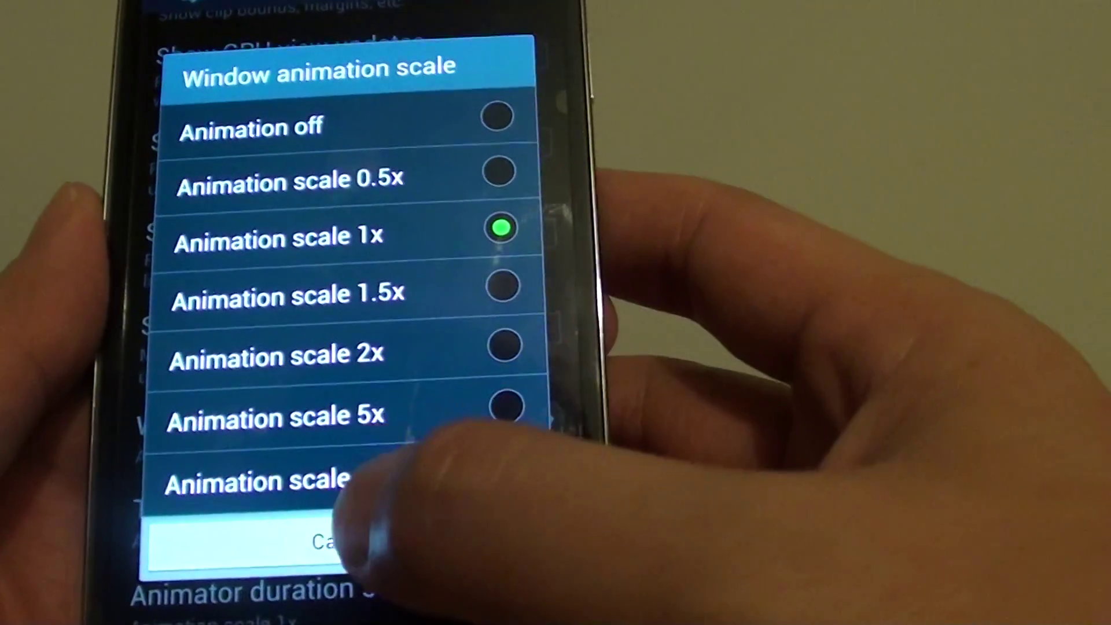
pyautogui.click(350, 565)
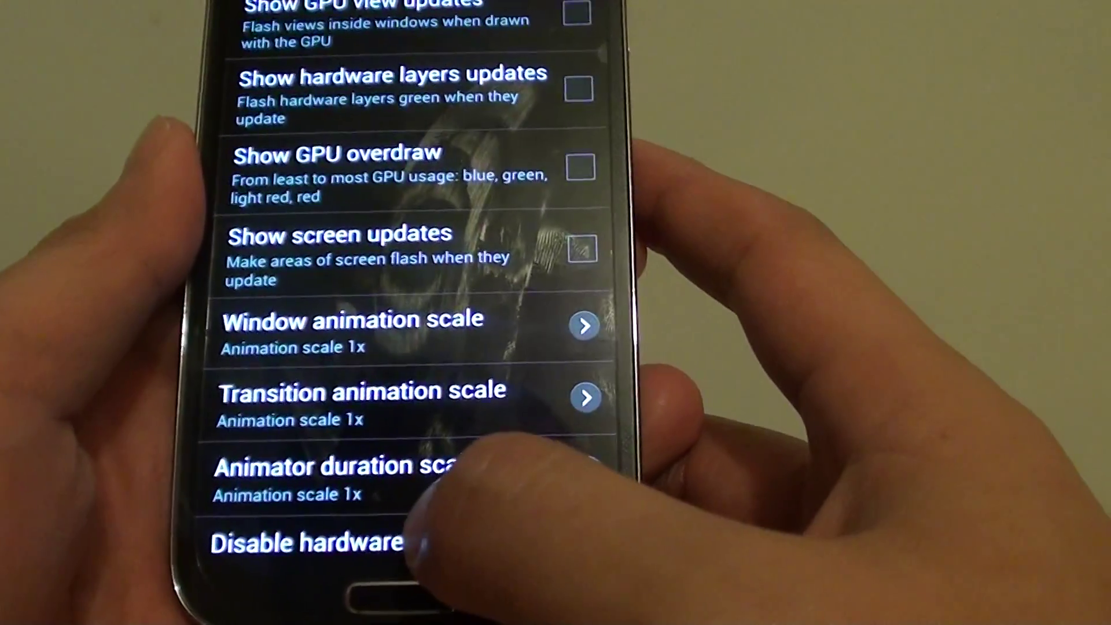
pyautogui.click(400, 597)
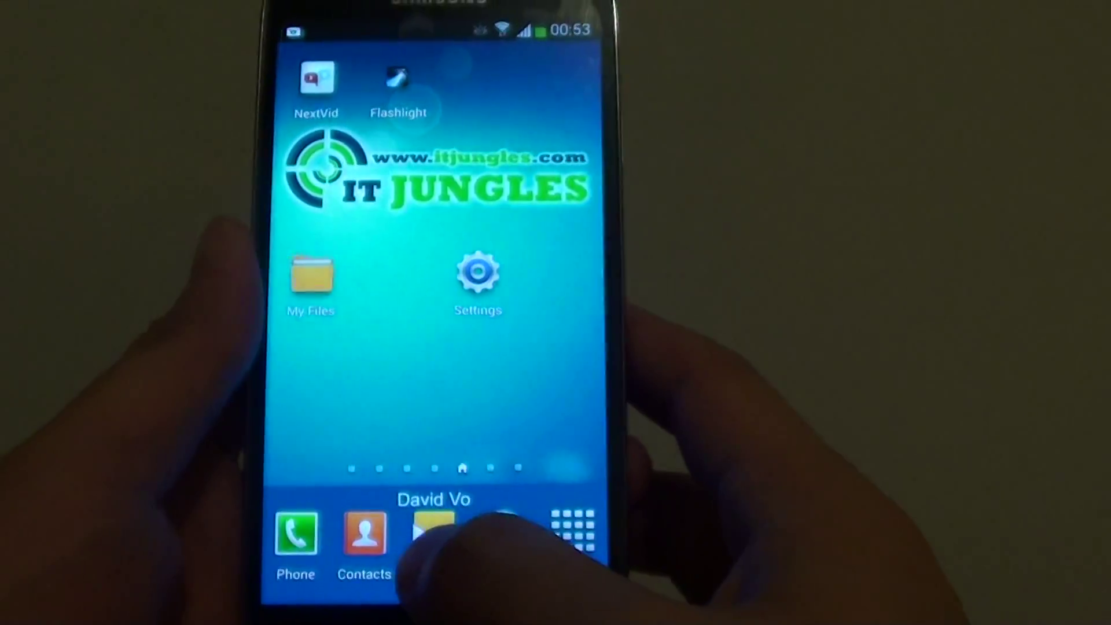
pyautogui.press('Menu')
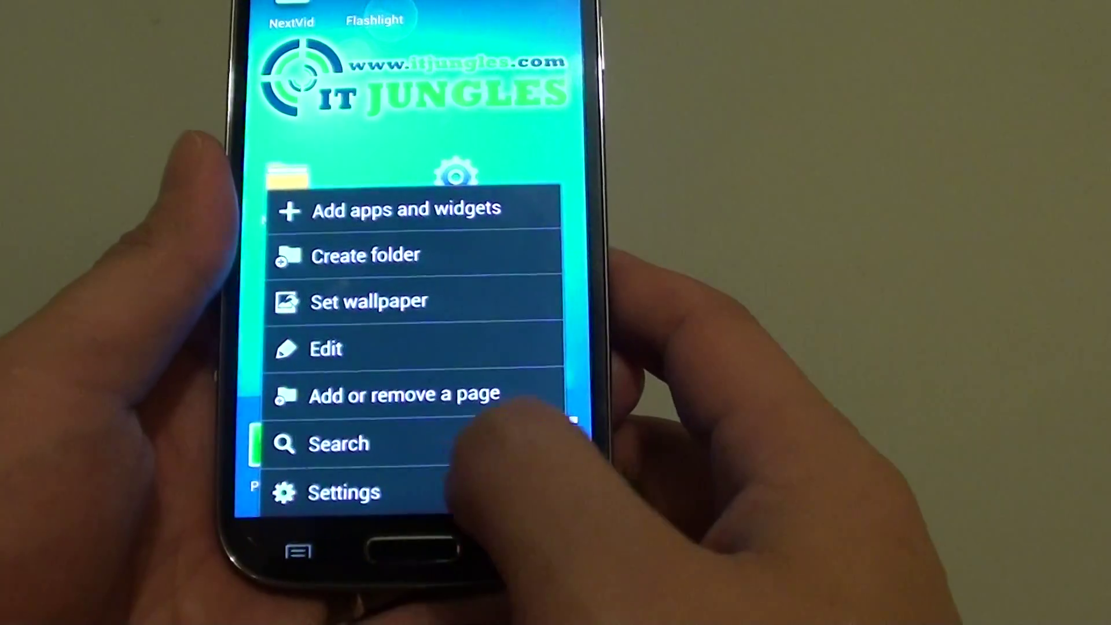
pyautogui.click(452, 491)
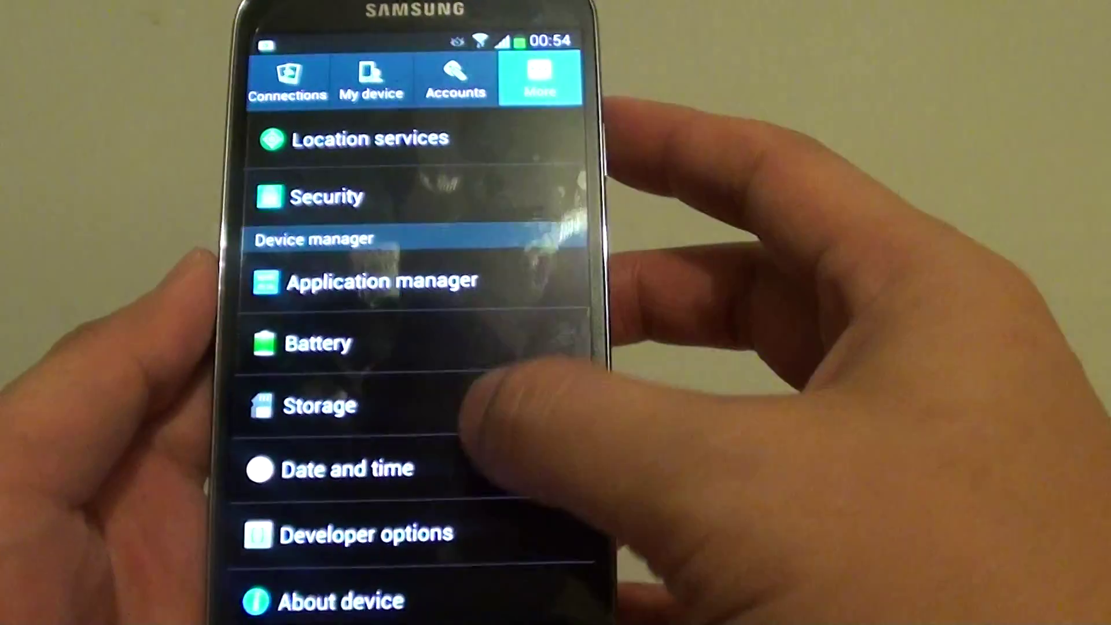
pyautogui.scroll(-2, 469, 500)
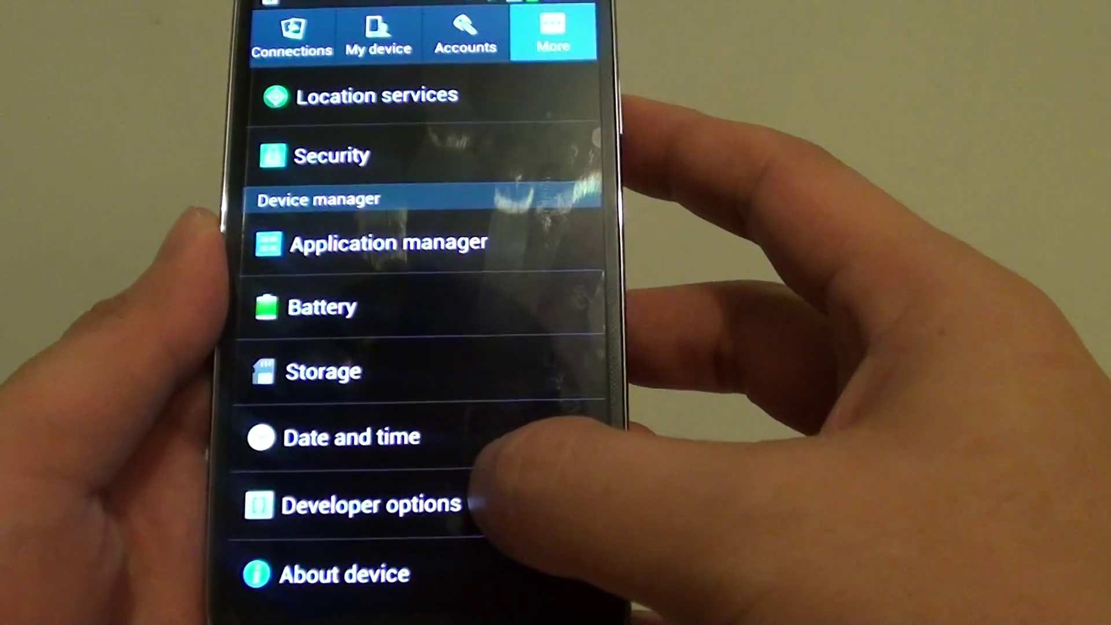
pyautogui.click(486, 502)
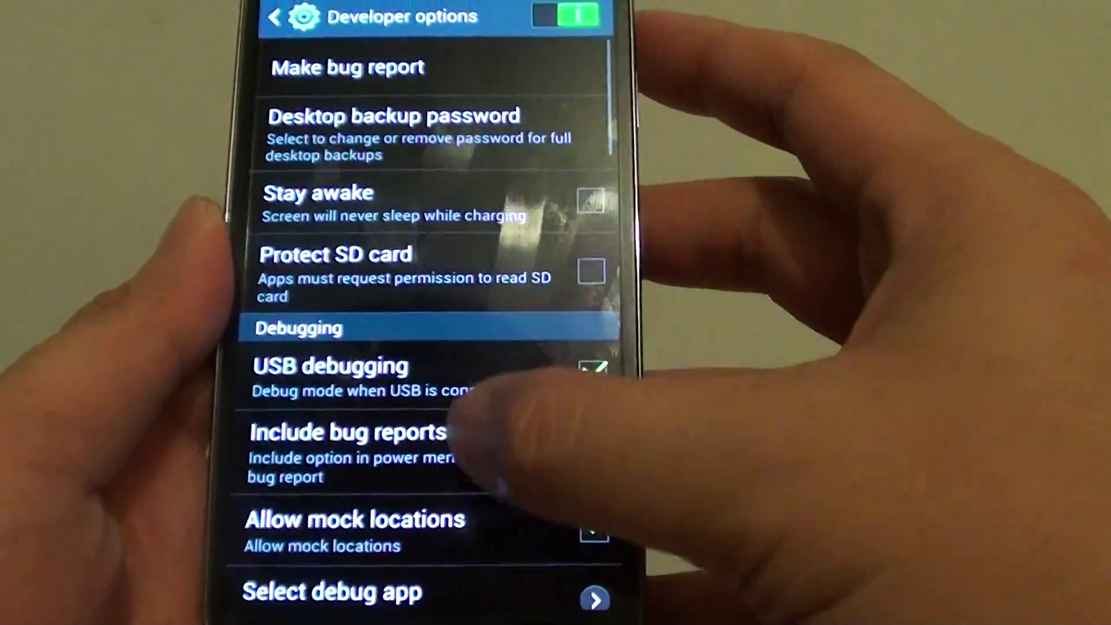
pyautogui.scroll(-5, 521, 313)
pyautogui.scroll(-3, 522, 312)
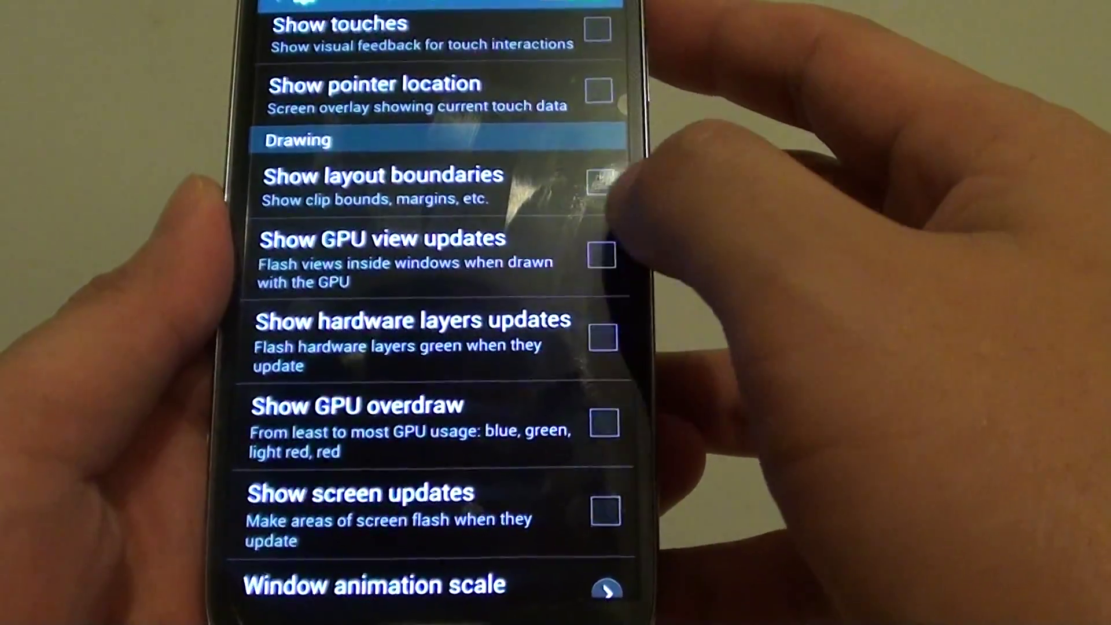
pyautogui.scroll(-3, 435, 348)
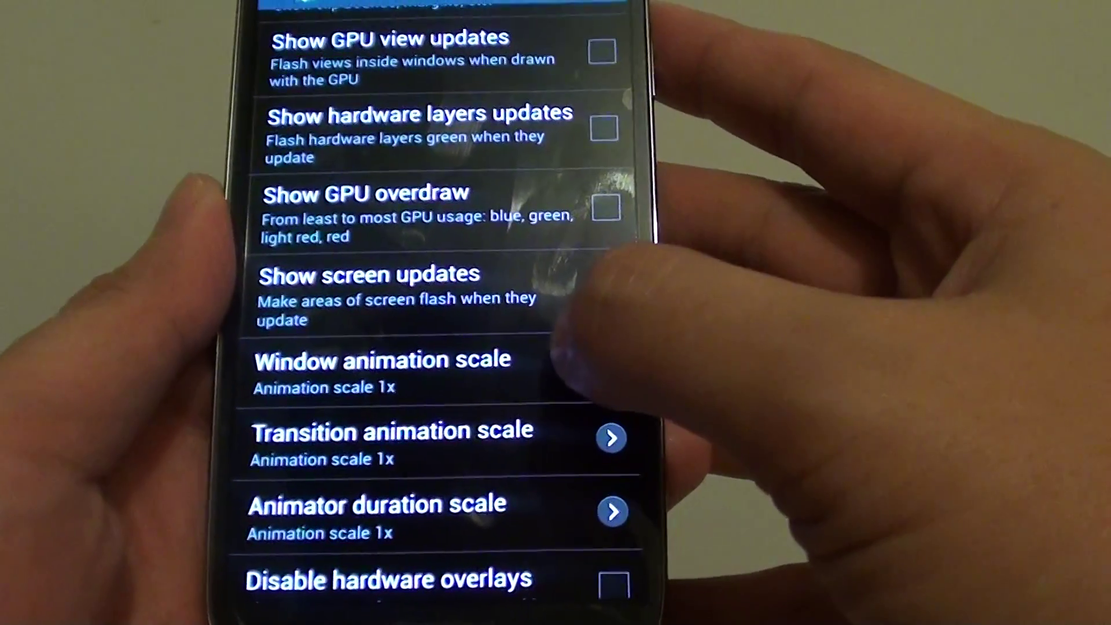
pyautogui.click(391, 365)
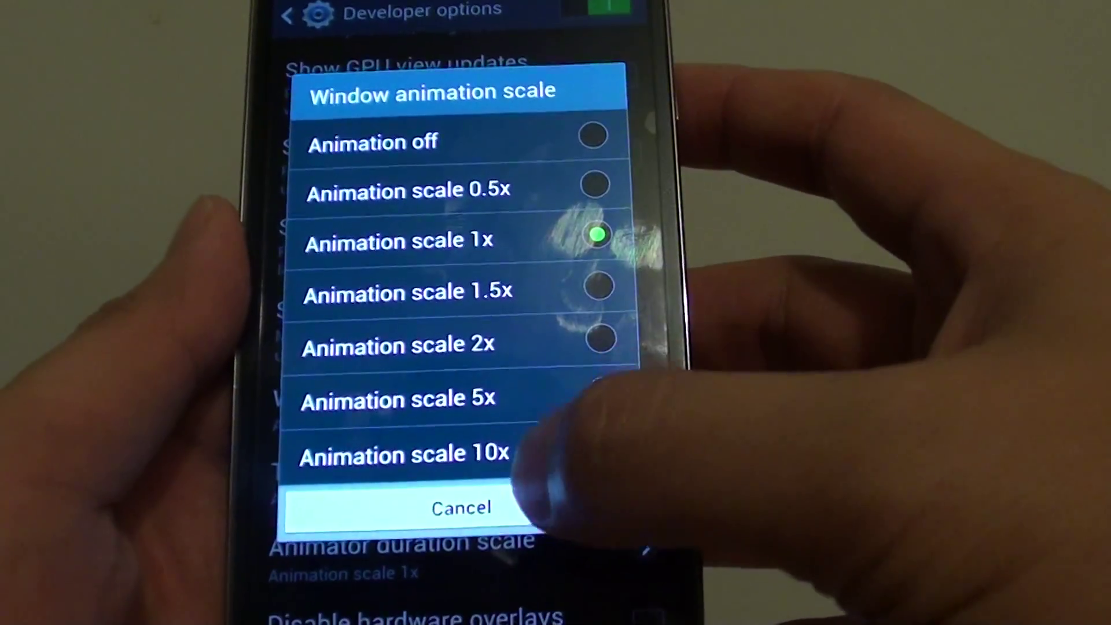
pyautogui.click(512, 499)
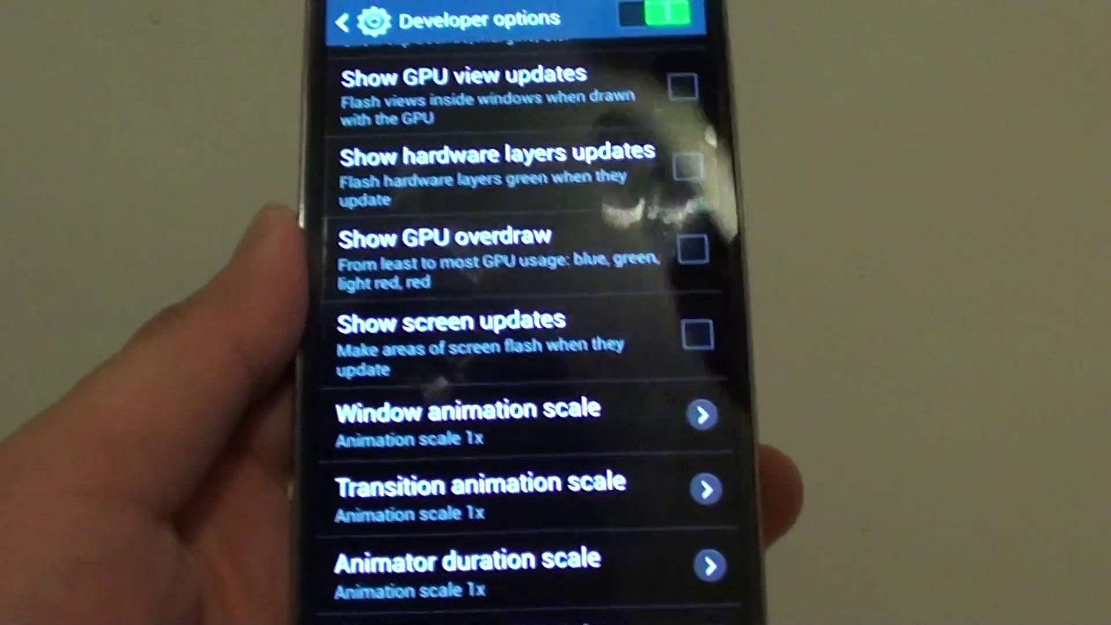